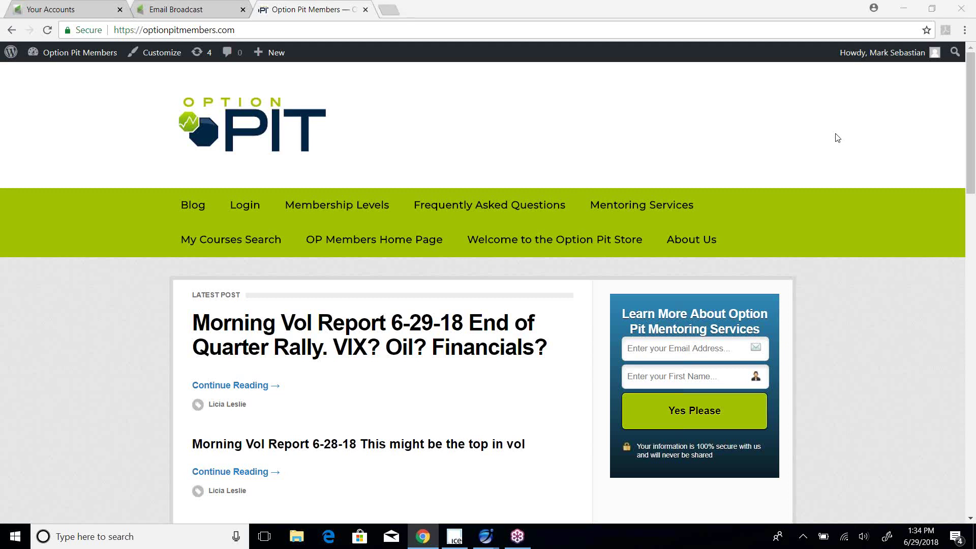
- Open the Membership Levels page and scroll down toward the Gold tier
left_click(351, 217)
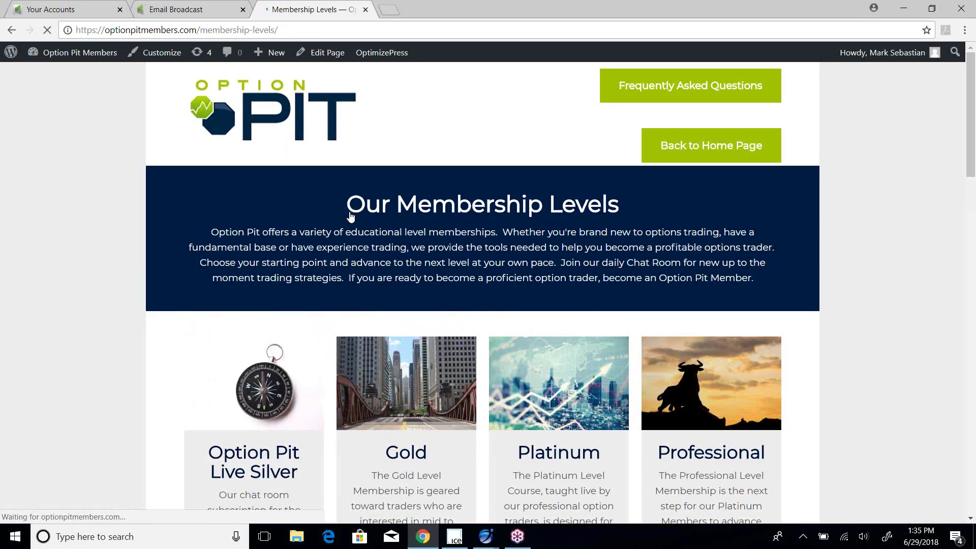
left_click(971, 520)
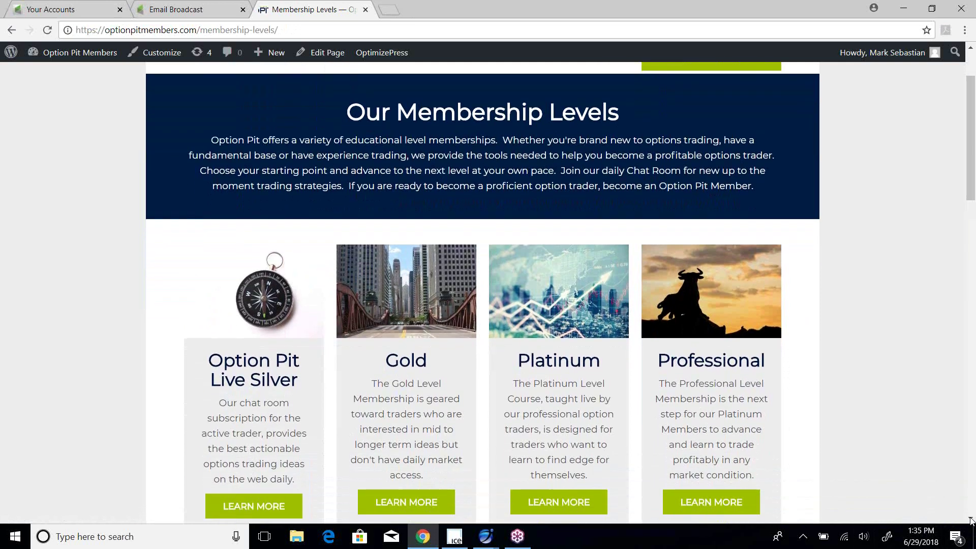
left_click_drag(971, 521, 971, 520)
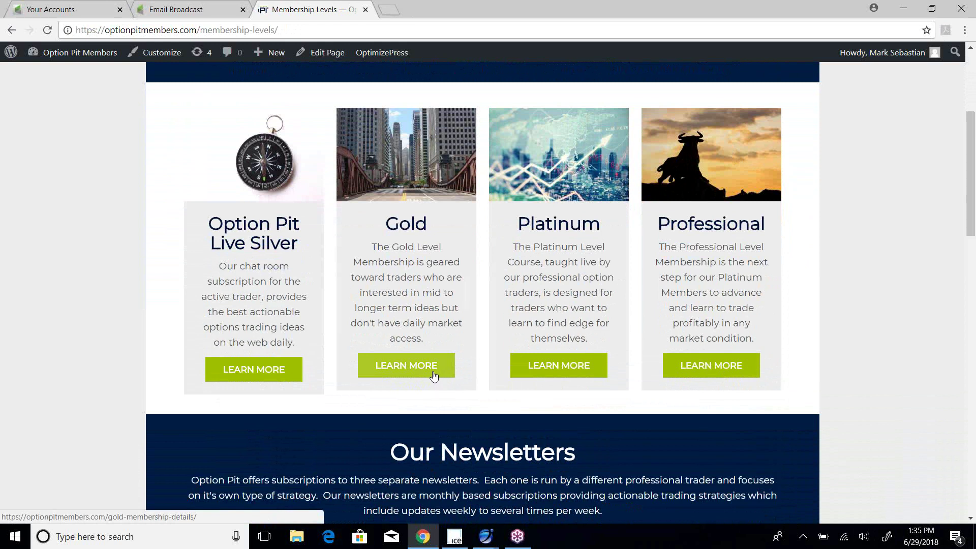
- Open the Gold membership details, dismiss the trade-fill message, and select the page address
left_click(434, 374)
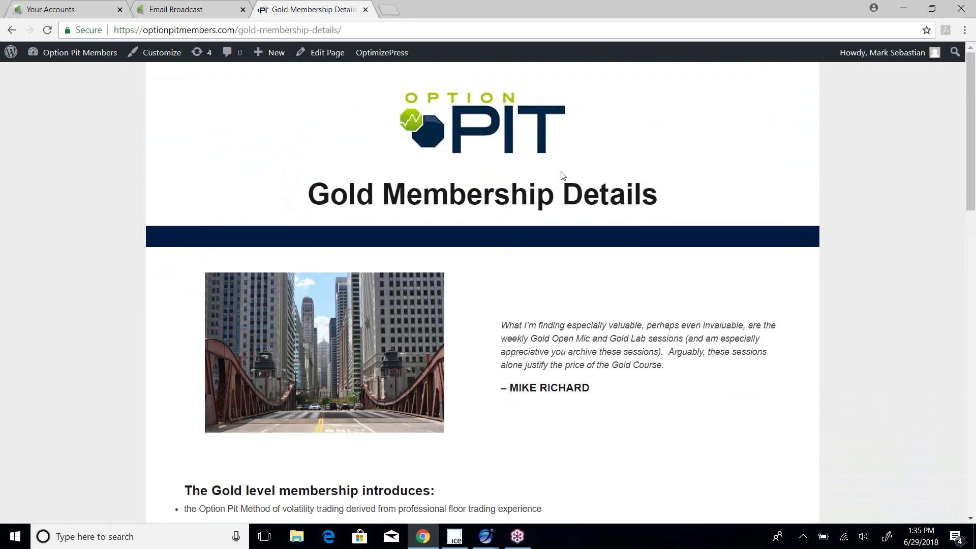
scroll(561, 175, "down", 5)
scroll(561, 176, "down", 5)
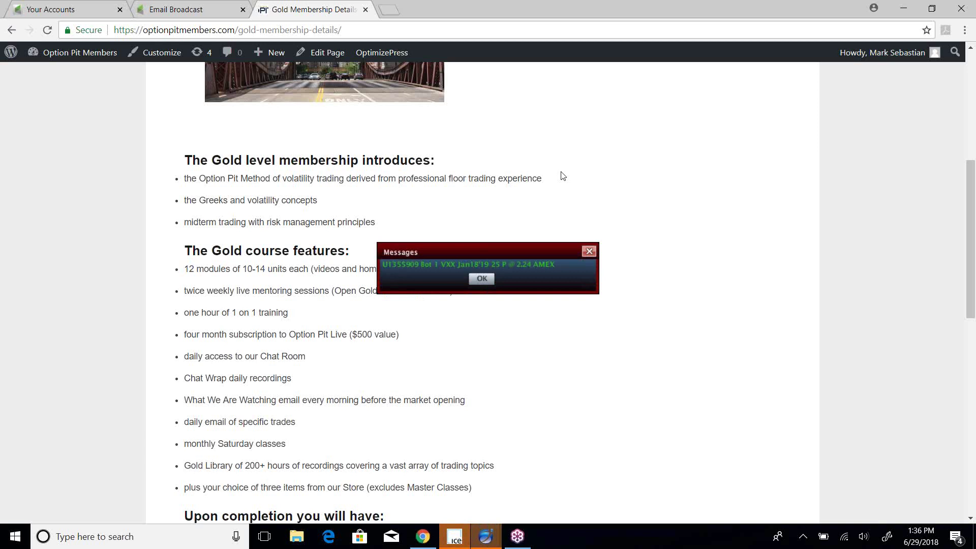
left_click(482, 279)
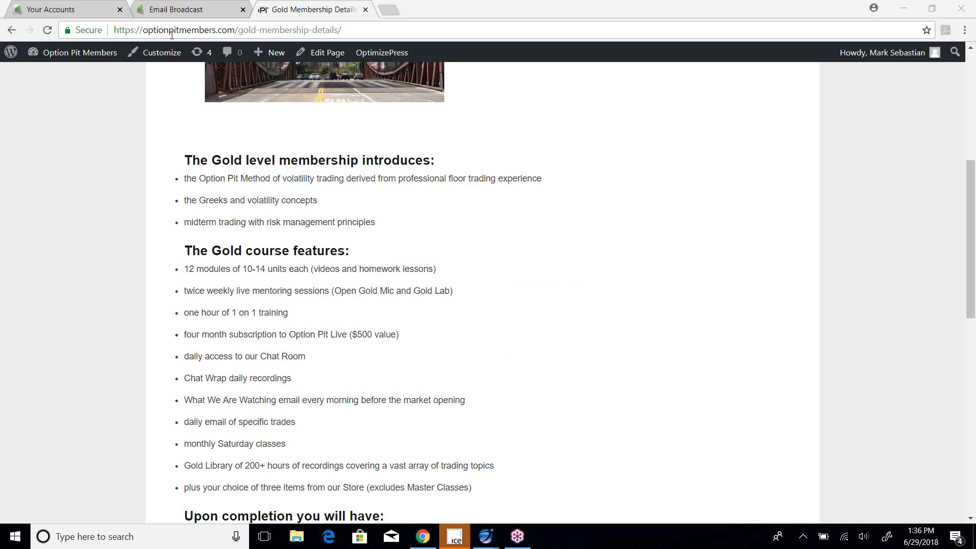
left_click(282, 31)
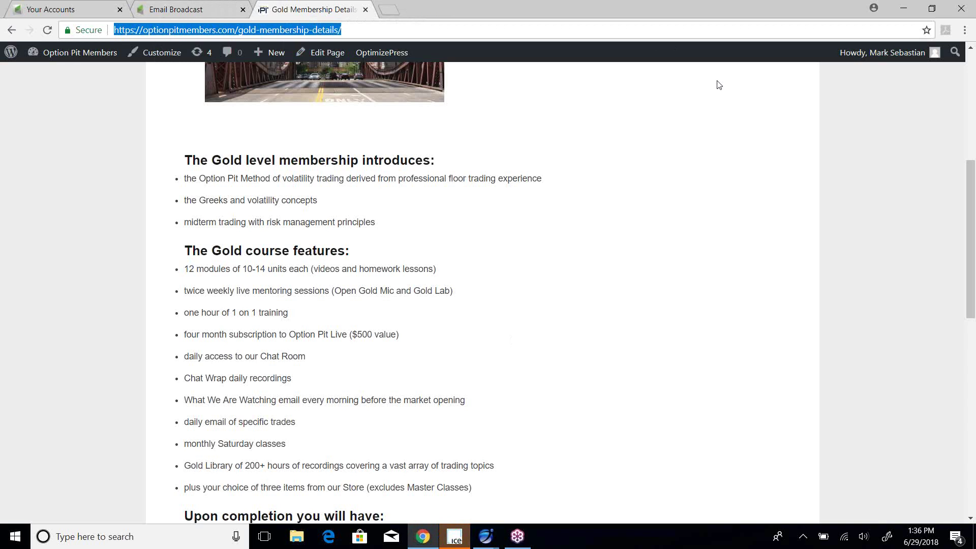
scroll(568, 328, "down", 3)
scroll(569, 327, "down", 5)
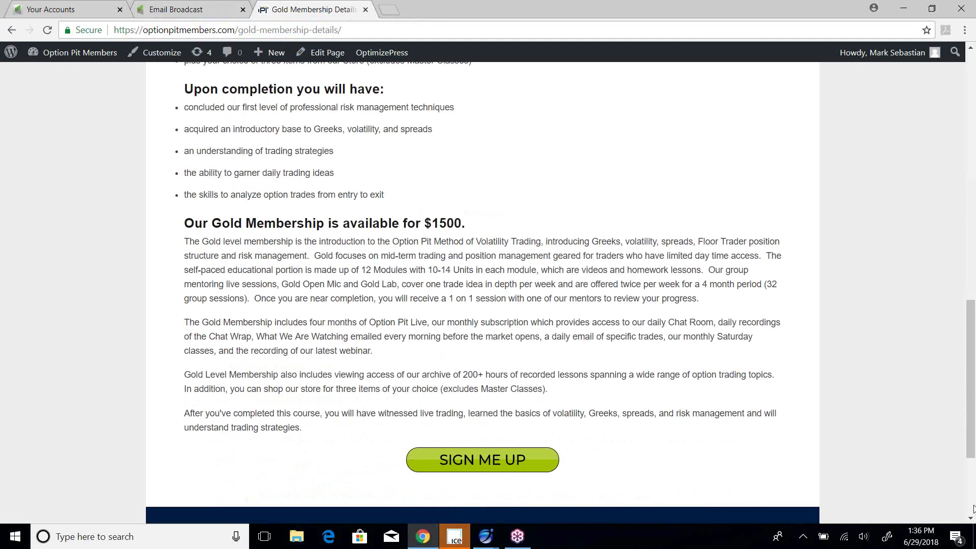
scroll(569, 327, "down", 4)
- Start the Gold sign-up and apply the suggested promo code, dropping the total to $900
left_click(511, 296)
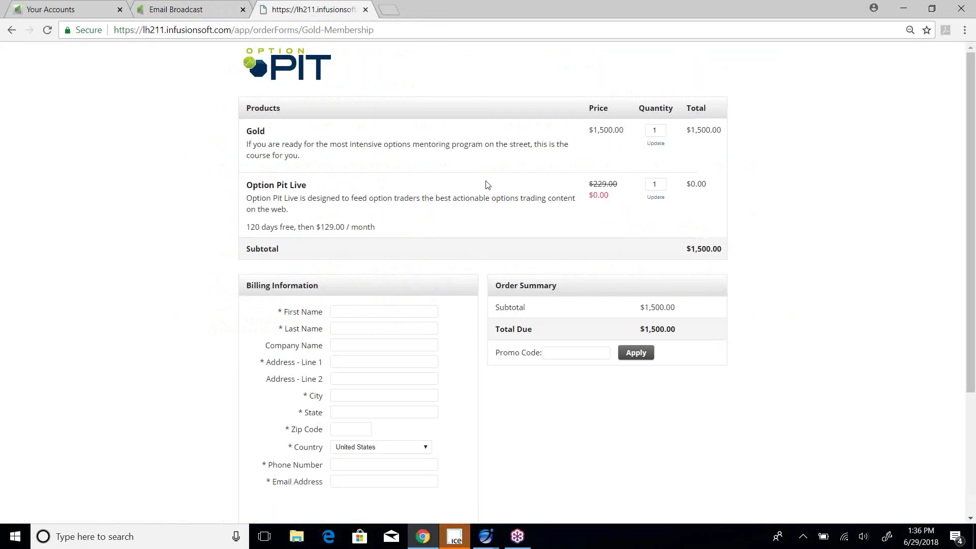
left_click(574, 352)
type("HappyBirthdayMark")
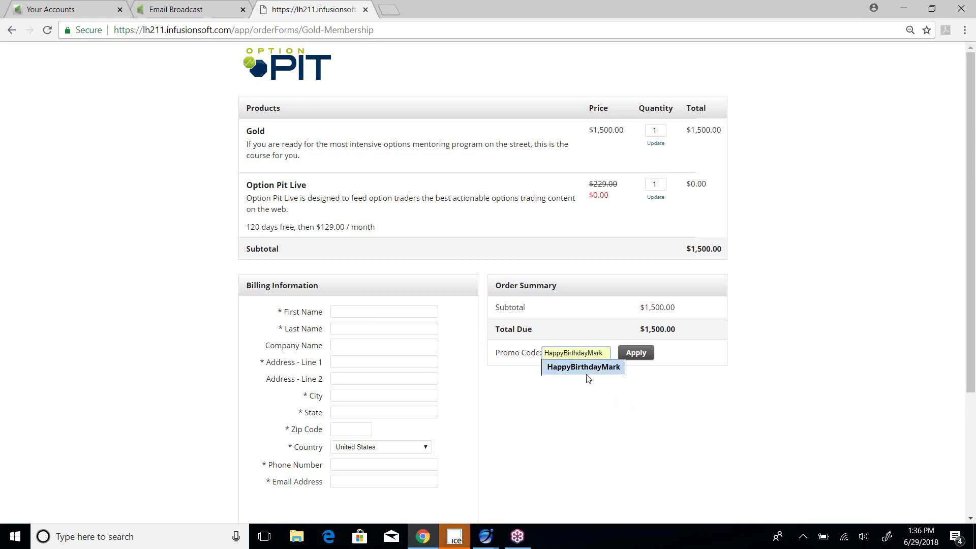
left_click(584, 367)
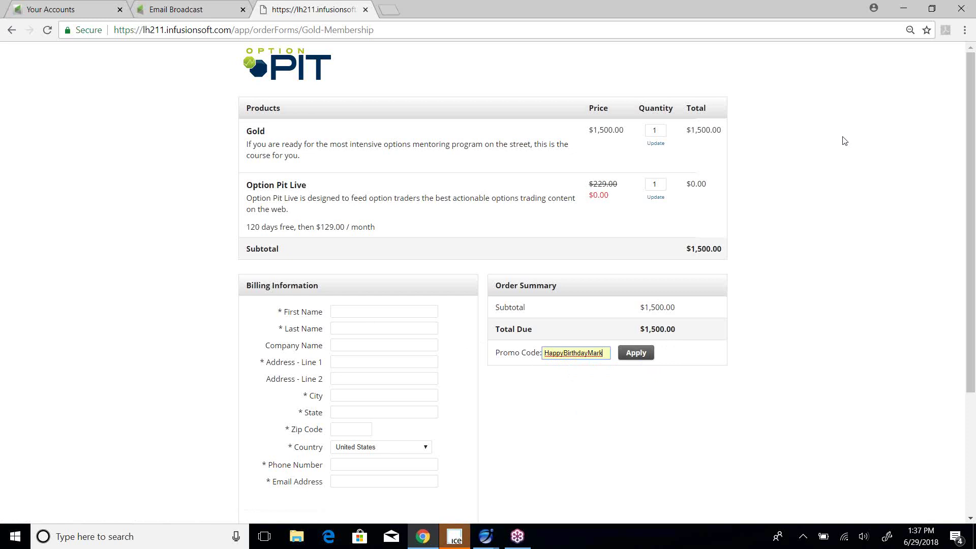
key("Return")
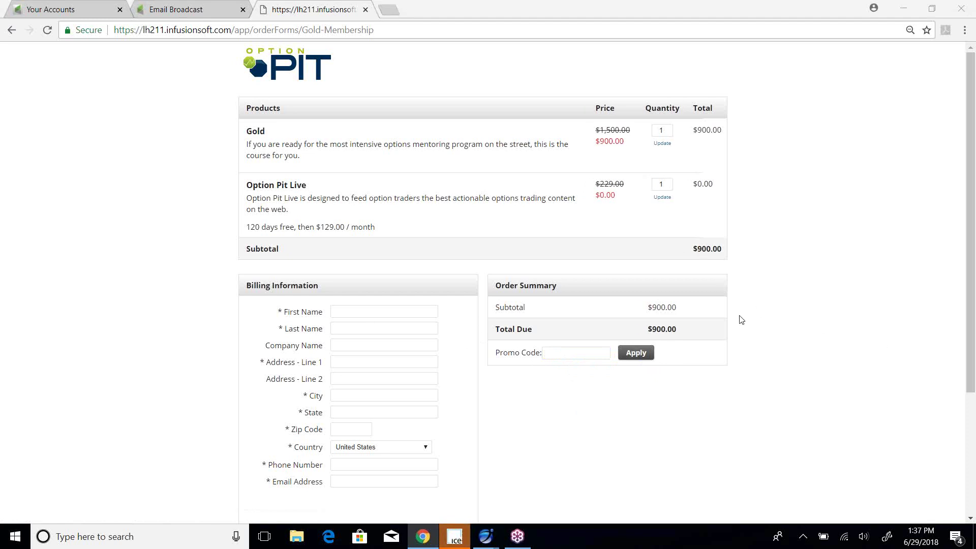
left_click(367, 10)
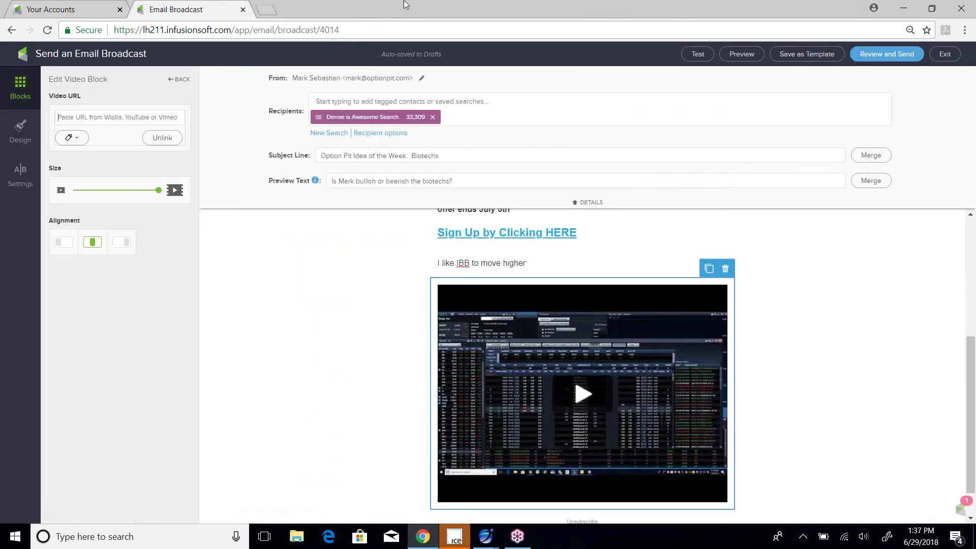
left_click(51, 9)
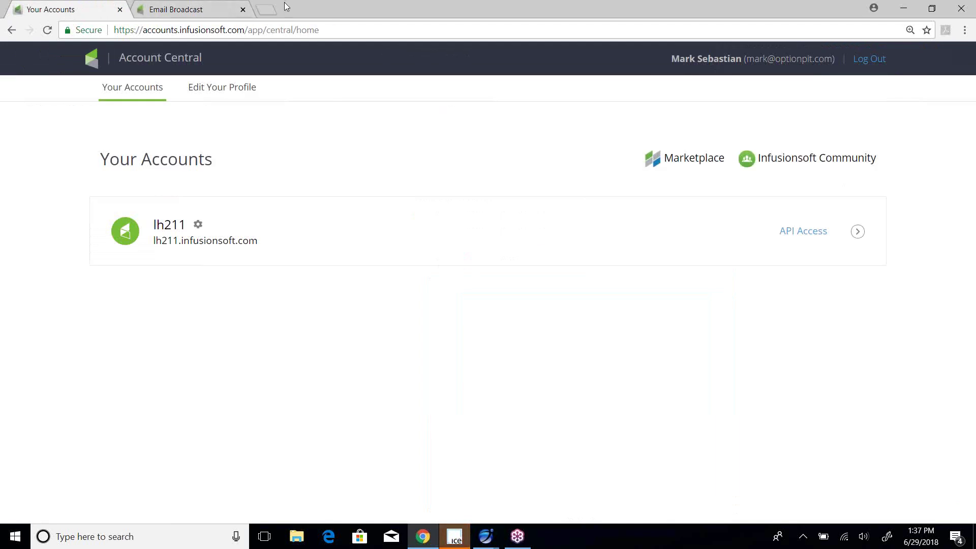
left_click(267, 10)
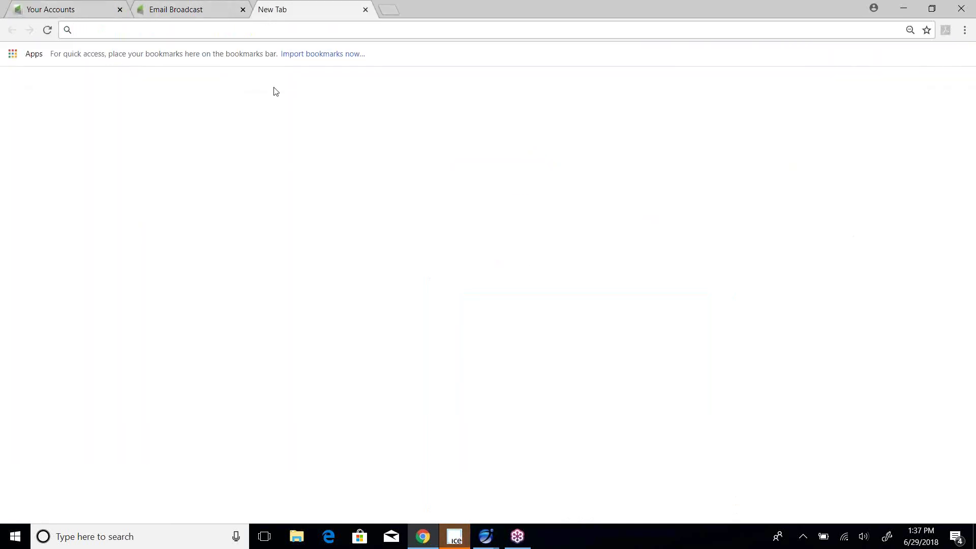
type("www.optionpit.com")
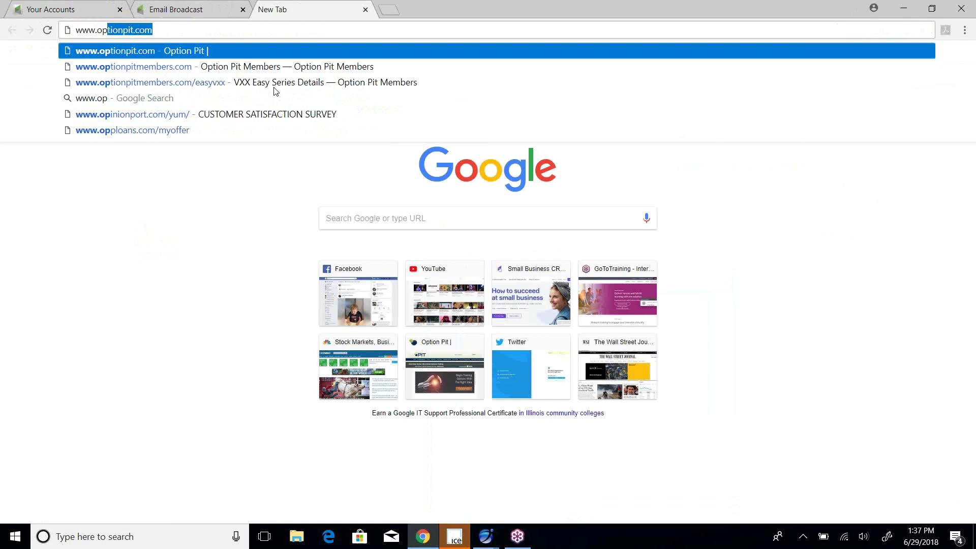
key("Return")
left_click(485, 536)
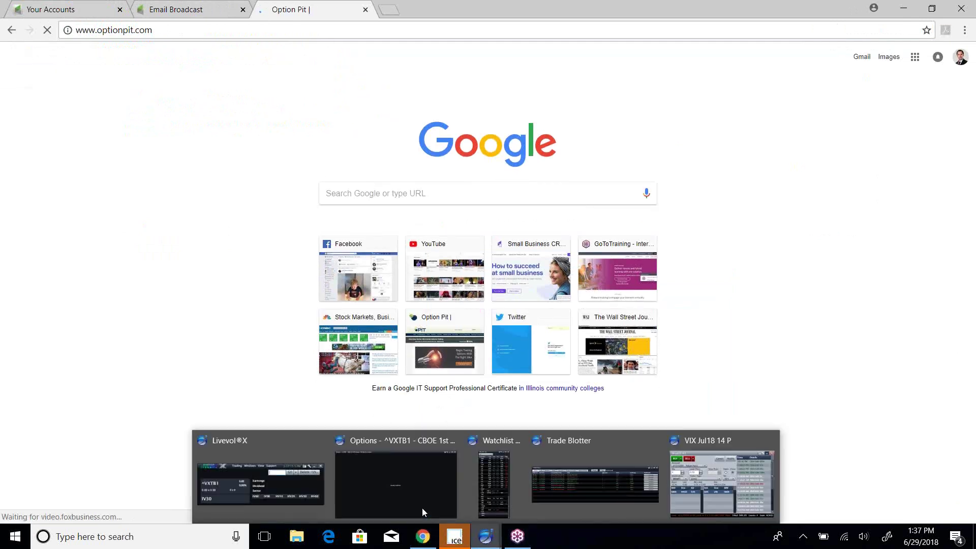
- Bring Livevol X forward, browse the watchlist, and start entering the IBB ticker
left_click(259, 460)
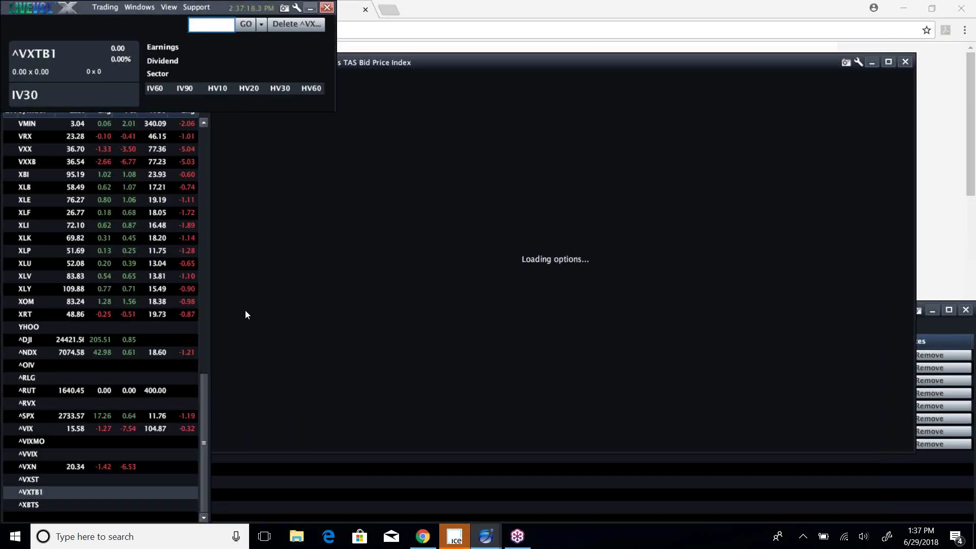
left_click(207, 402)
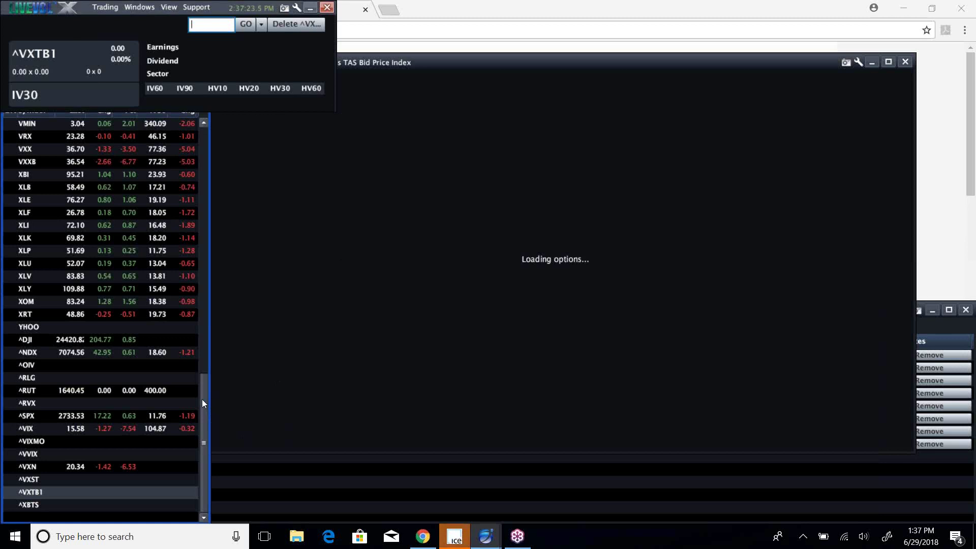
left_click(204, 121)
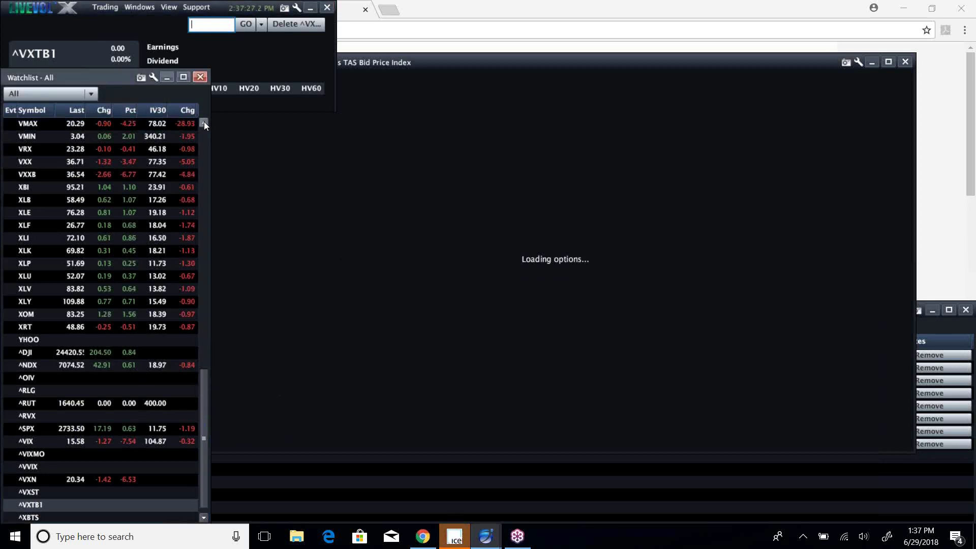
left_click(204, 122)
left_click(204, 122)
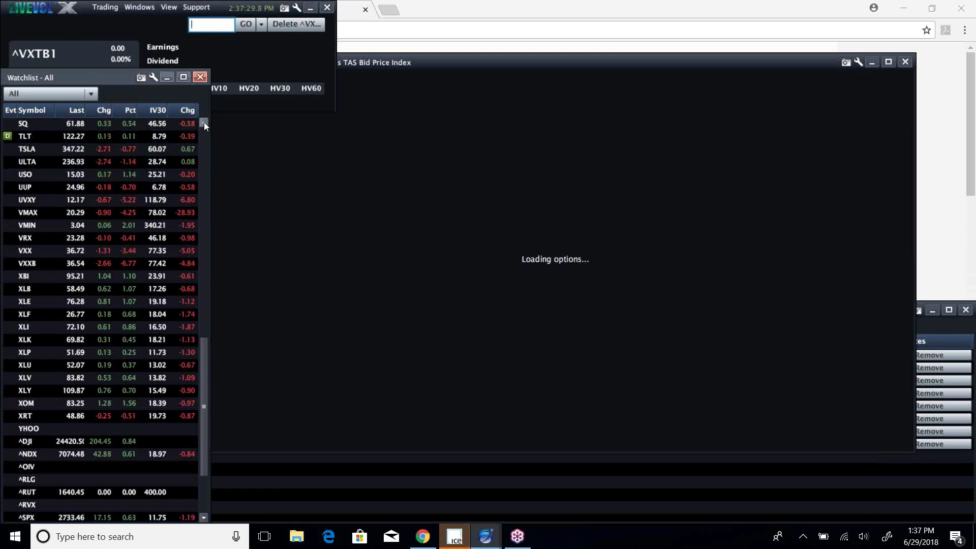
left_click(203, 122)
left_click(204, 122)
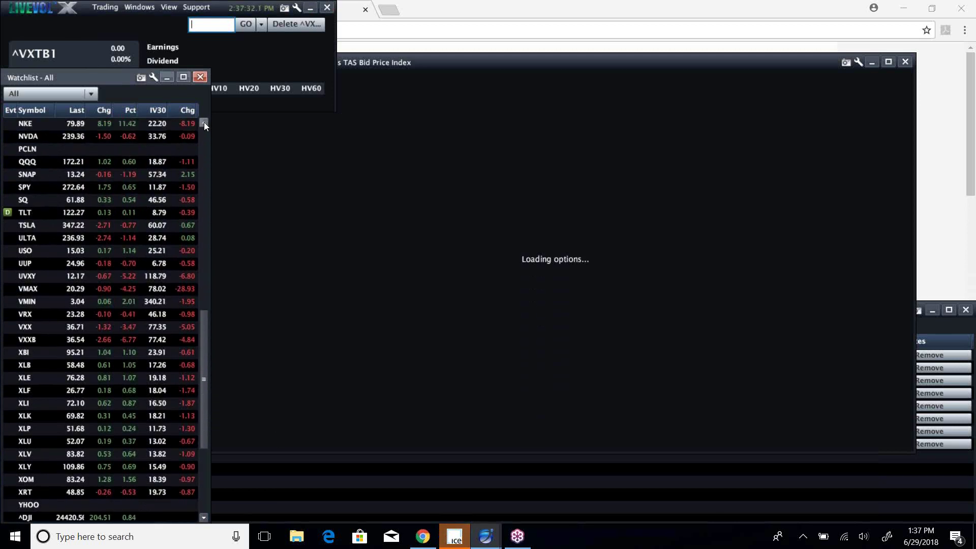
left_click(203, 122)
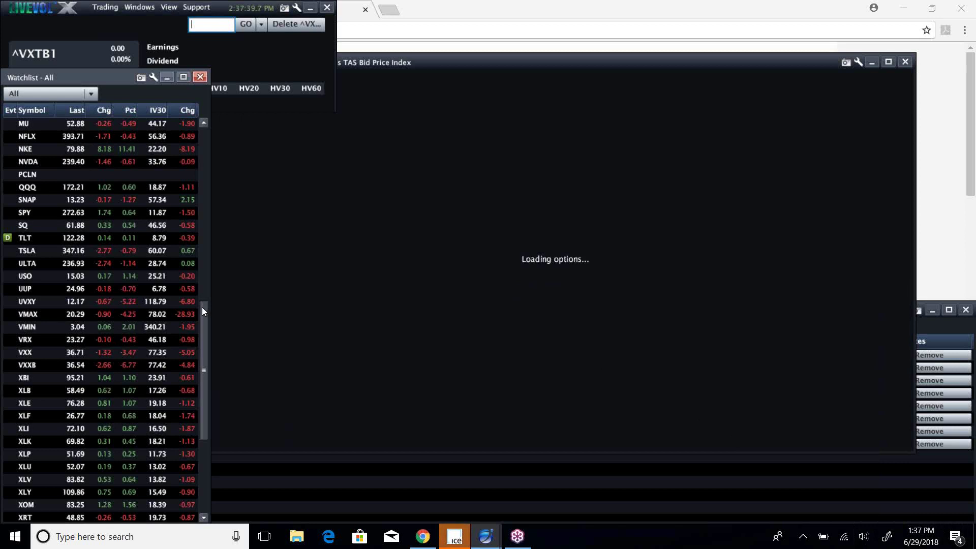
left_click(200, 24)
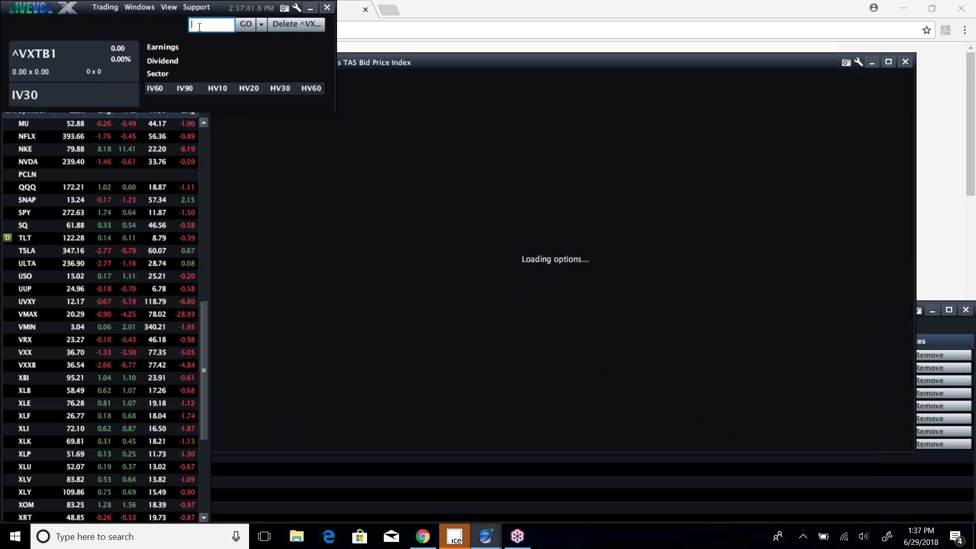
type("IBB")
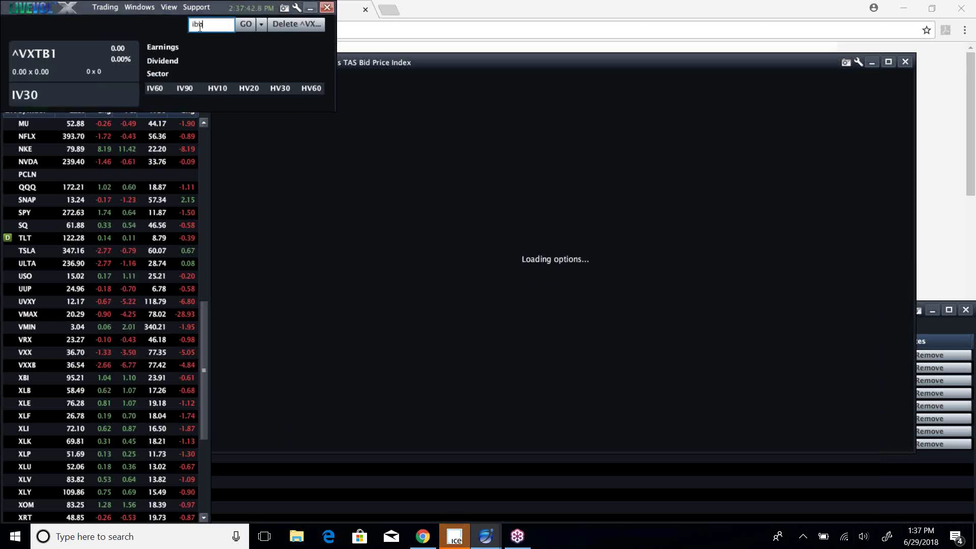
- Load IBB, view its Daily Chart, then return to the option chain's Jul27 strikes
key("Return")
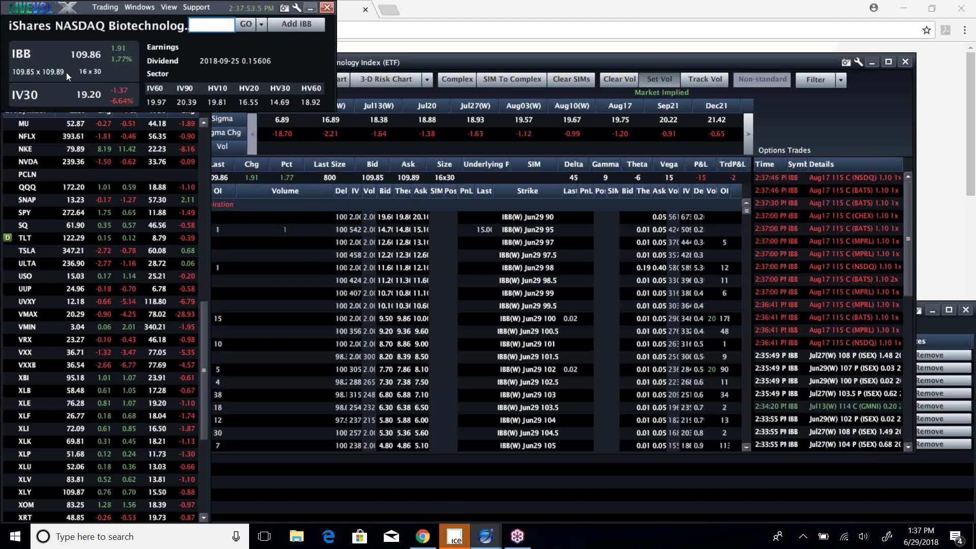
left_click(170, 9)
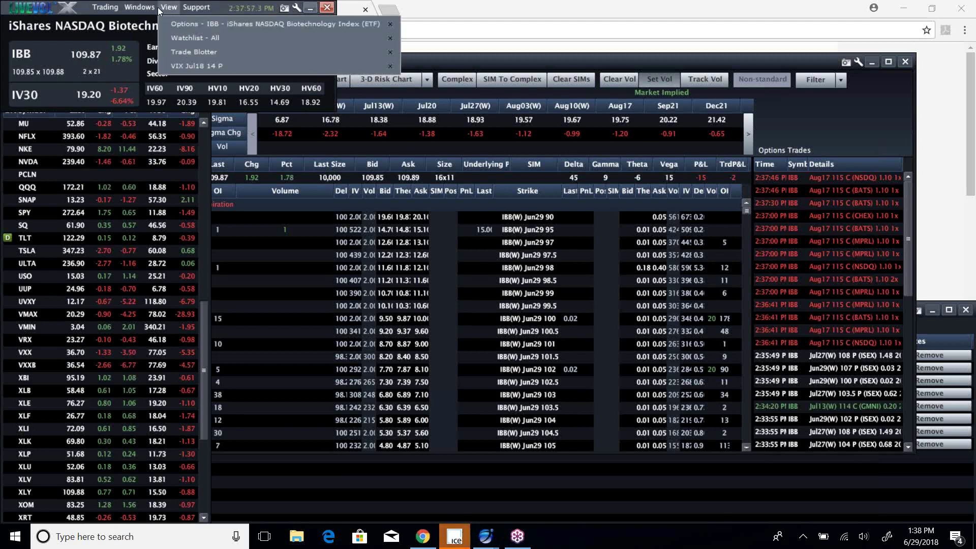
left_click(142, 9)
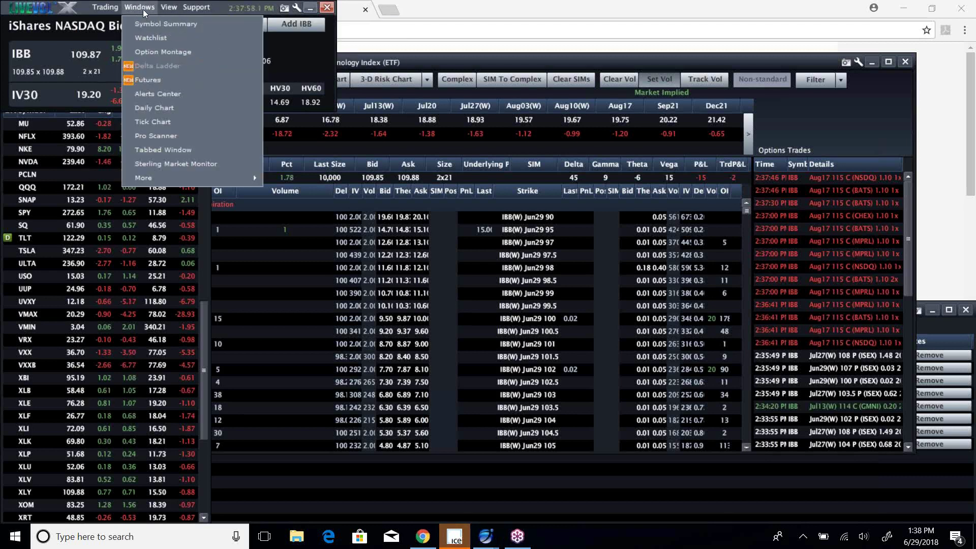
left_click(148, 105)
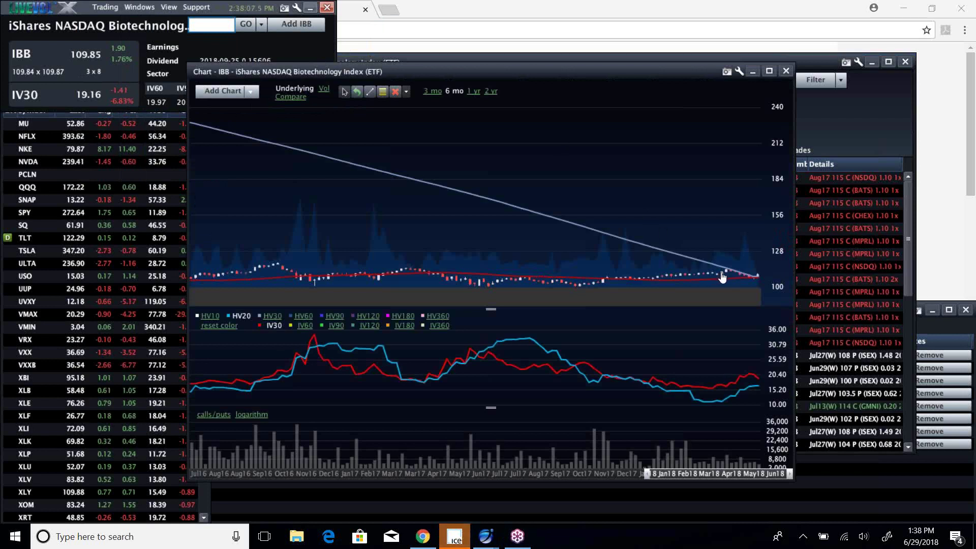
mouse_move(731, 275)
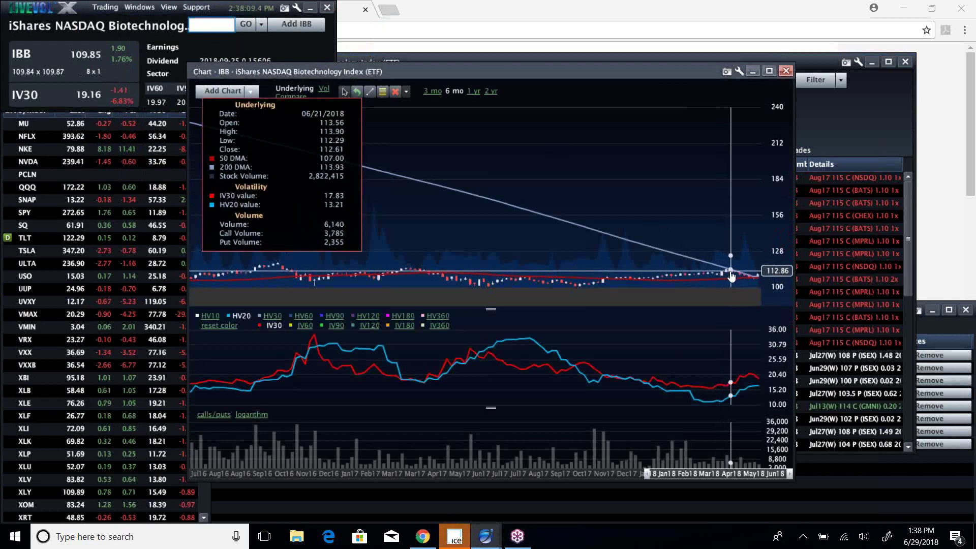
left_click(441, 59)
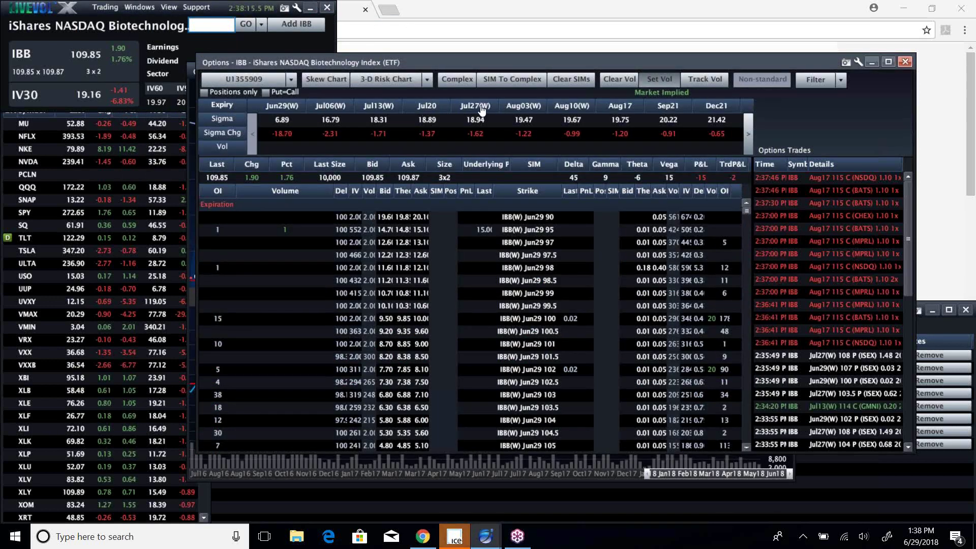
scroll(745, 429, "down", 5)
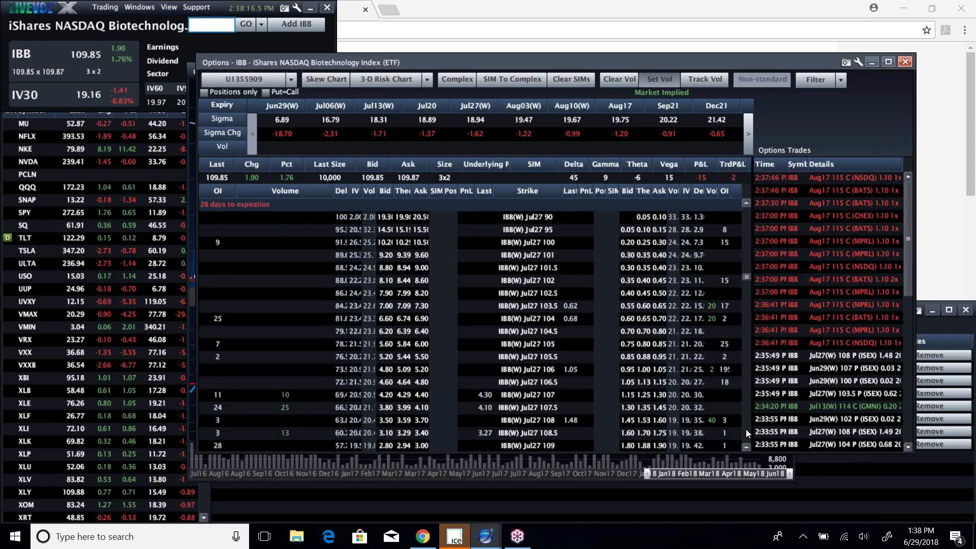
scroll(744, 430, "down", 5)
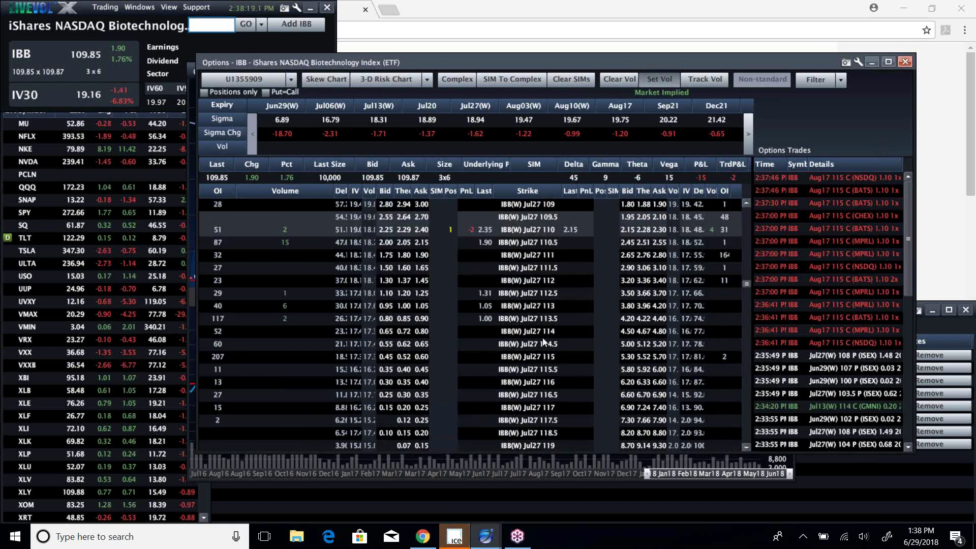
- Send a buy order for one IBB Jul27 110 call at a 2.30 limit
left_click(423, 231)
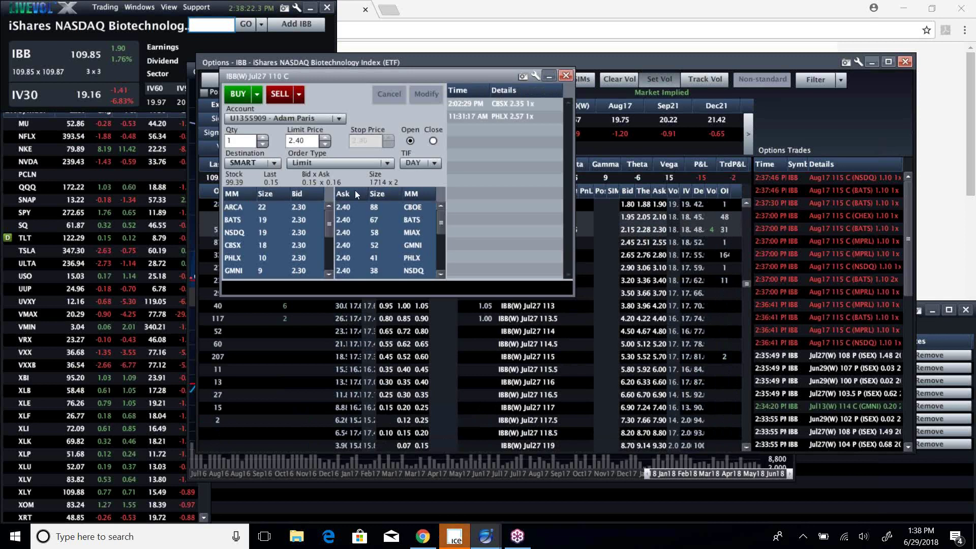
left_click(324, 143)
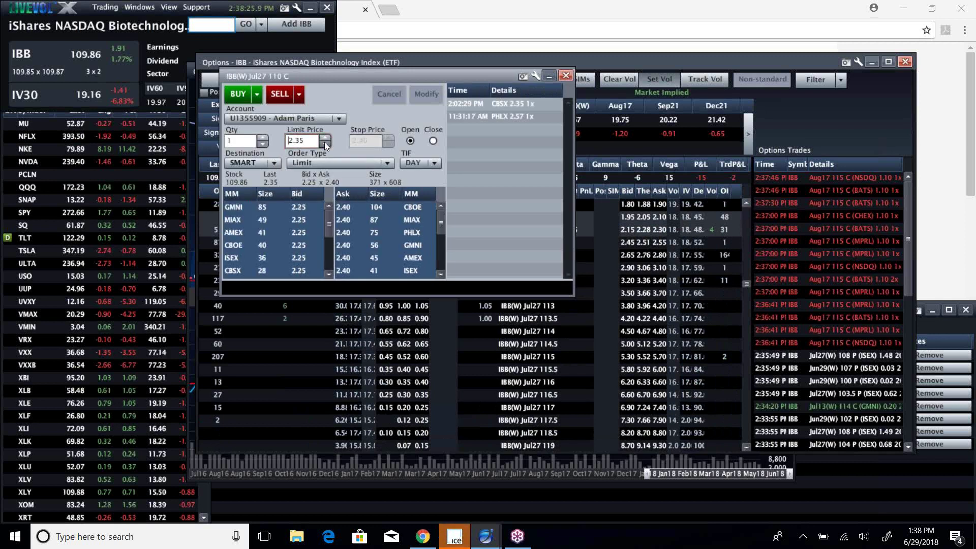
left_click(324, 143)
left_click(238, 93)
left_click(461, 147)
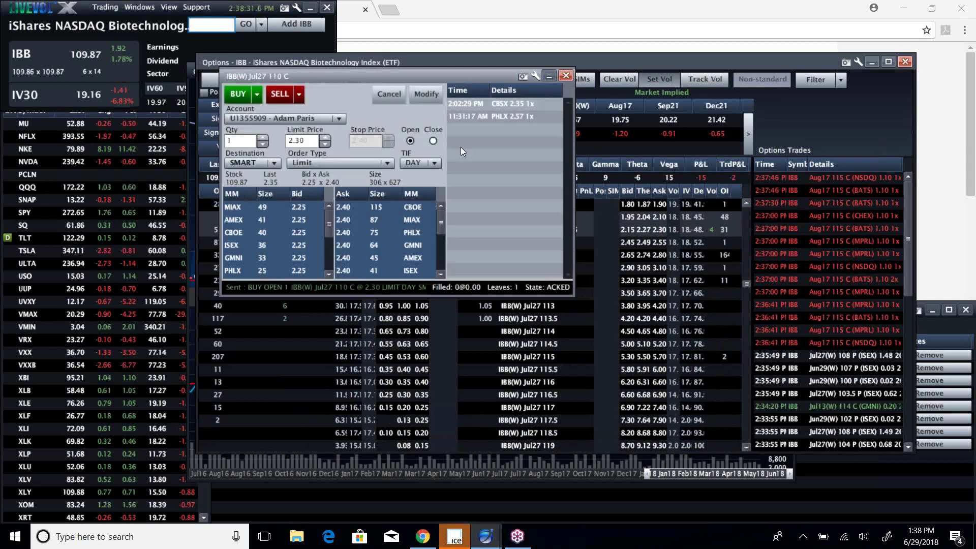
- Modify the working order to 2.35, acknowledge the fill, and close the ticket
left_click(327, 137)
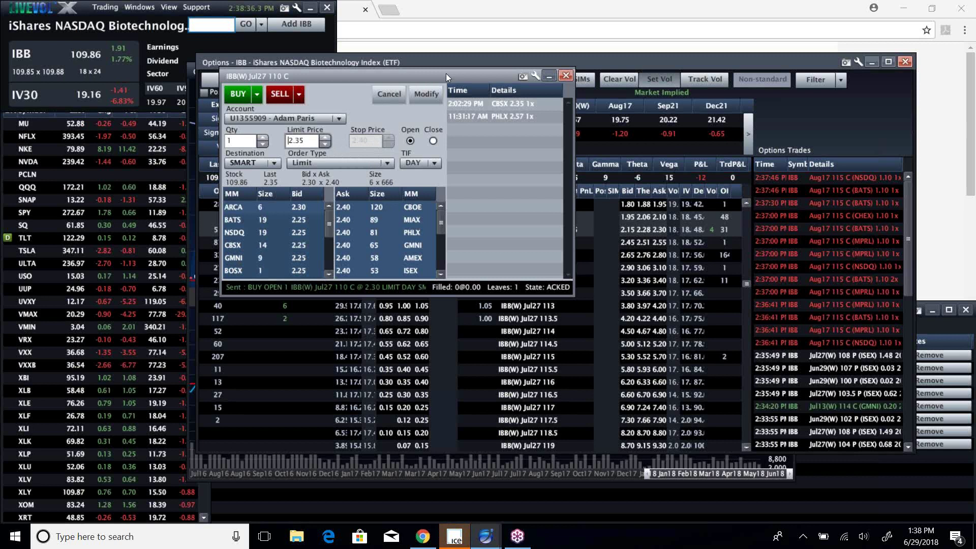
left_click(425, 97)
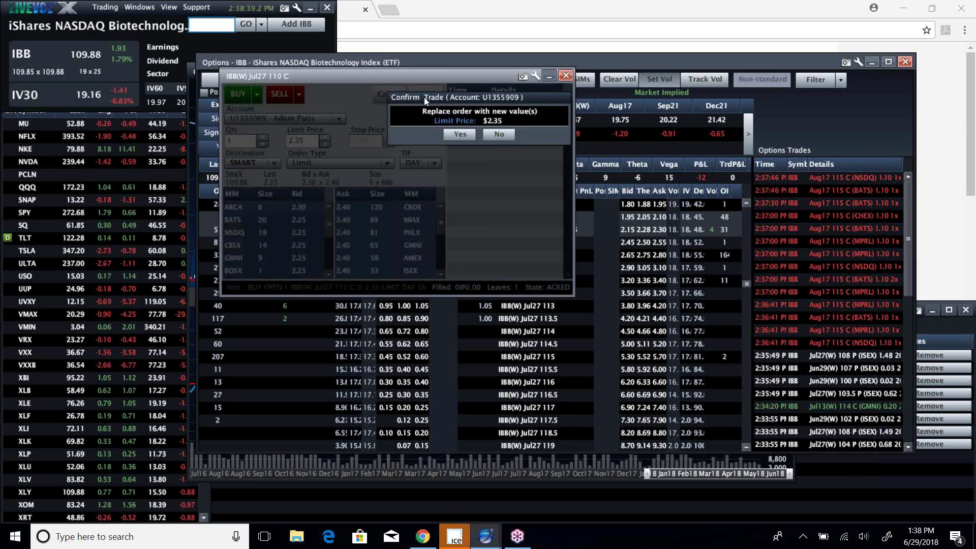
left_click(461, 133)
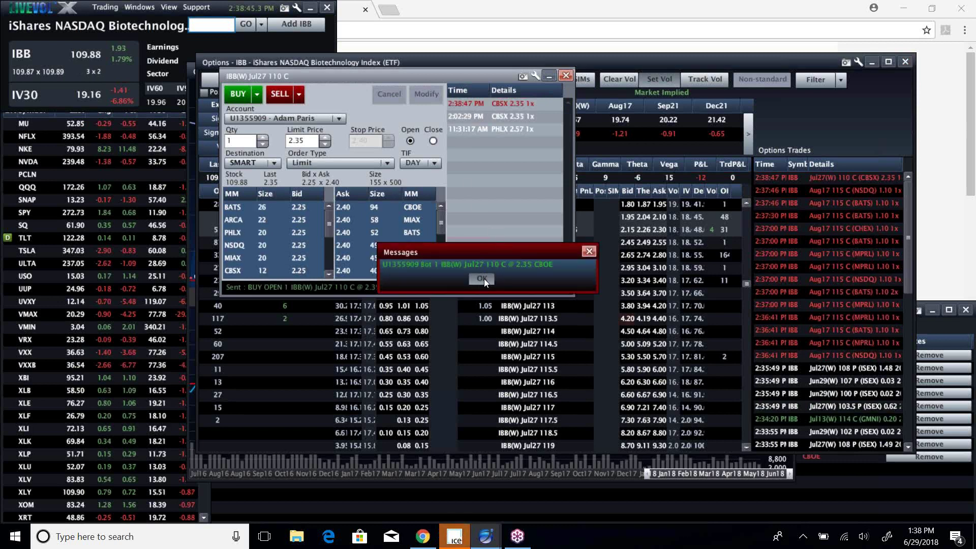
left_click(483, 276)
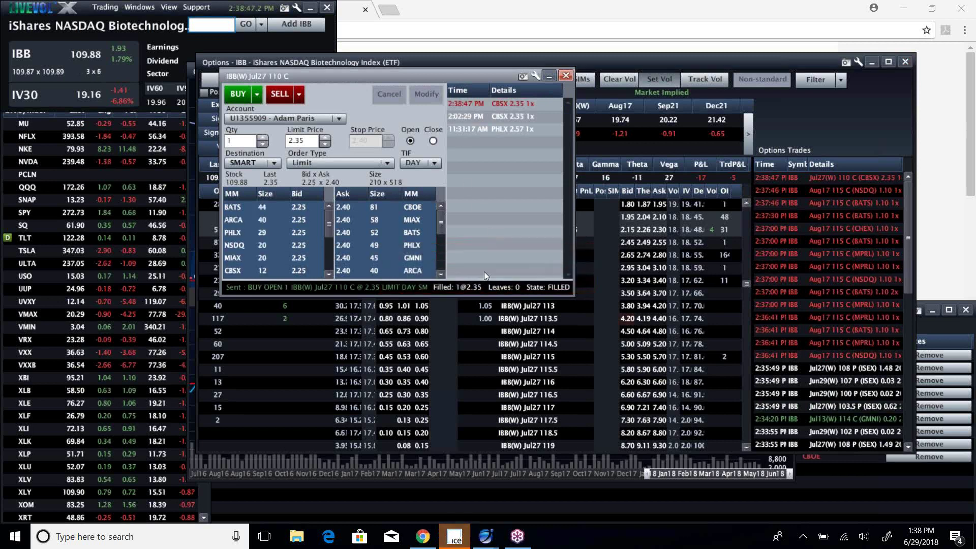
left_click(568, 76)
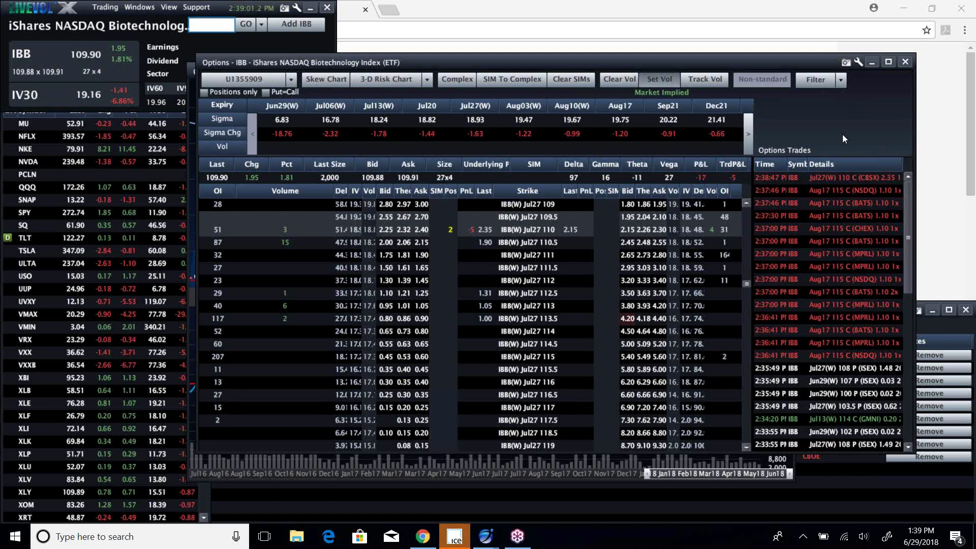
left_click(612, 2)
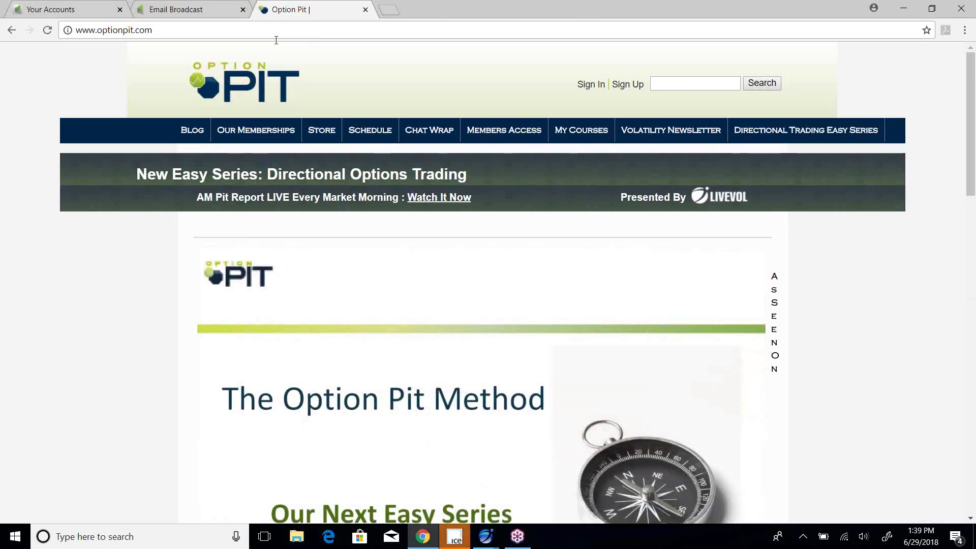
left_click(115, 30)
type("www.optionp")
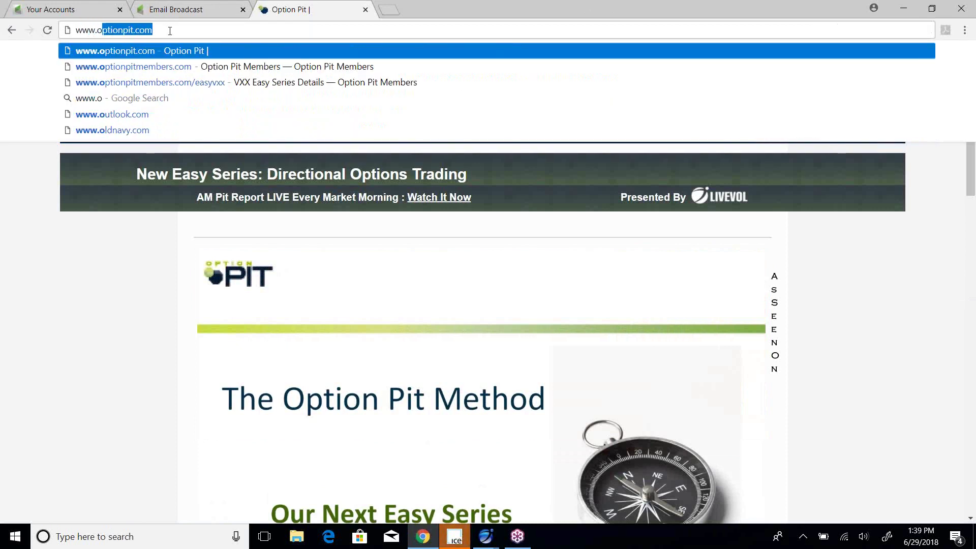
left_click(168, 66)
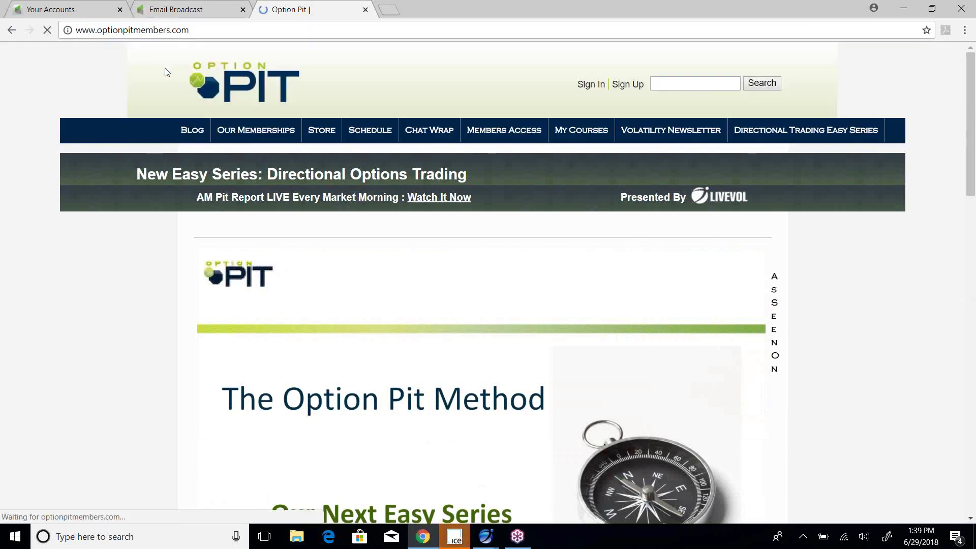